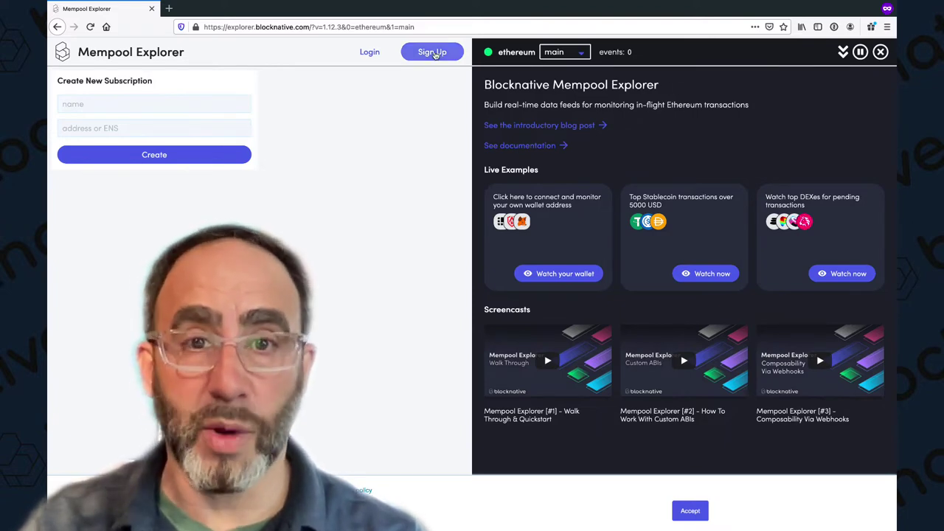
# - Open the Sign Up form, then dismiss it to return to the signed-in start page
pyautogui.click(434, 53)
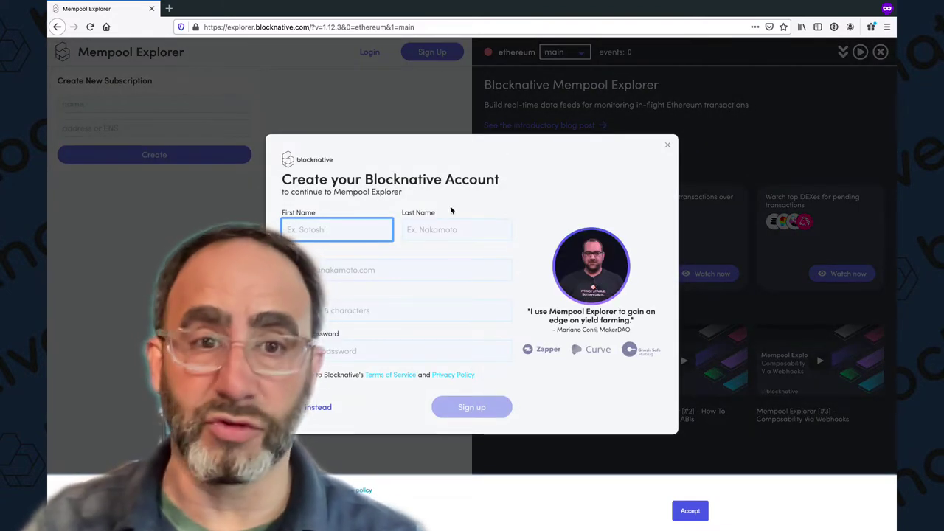
pyautogui.click(664, 149)
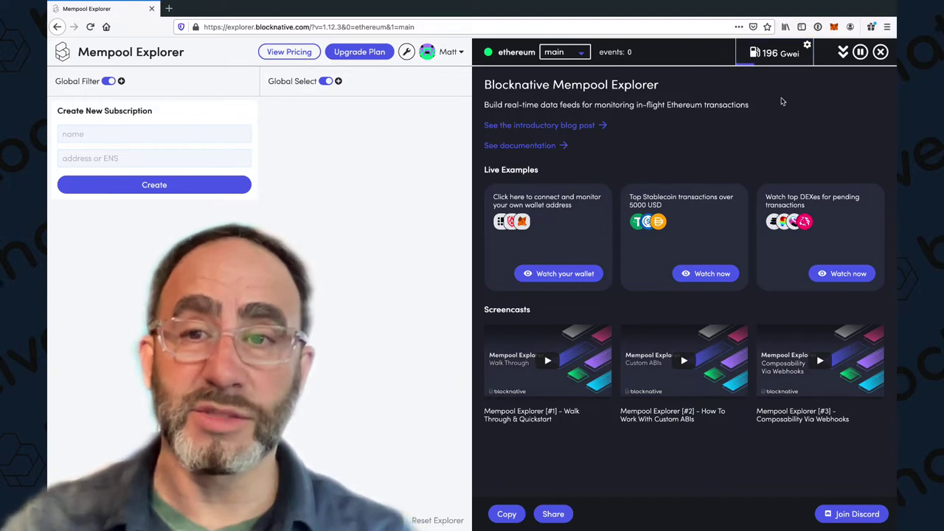
# - Enable Show Payload and Show Detail in the gas widget's gear options
pyautogui.click(807, 46)
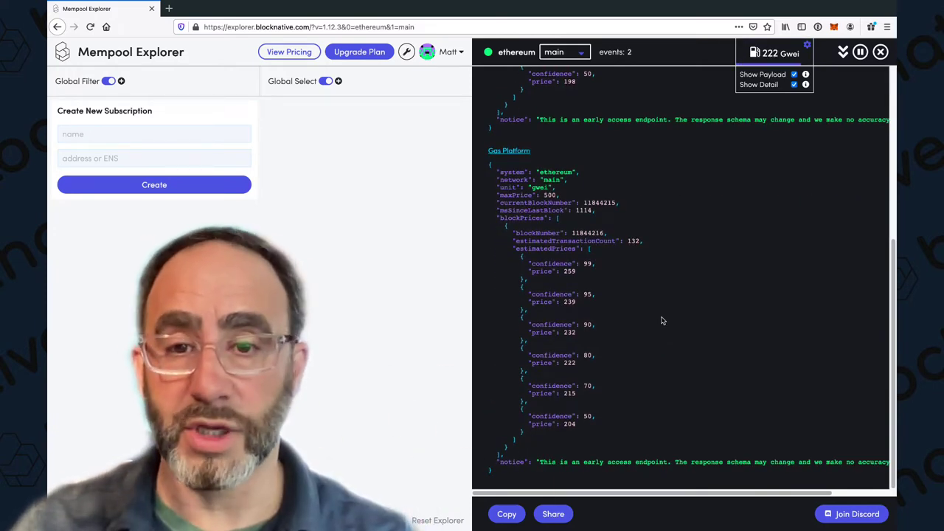
# - Scroll through the JSON payload log and highlight the network value 'main'
pyautogui.scroll(5, 661, 295)
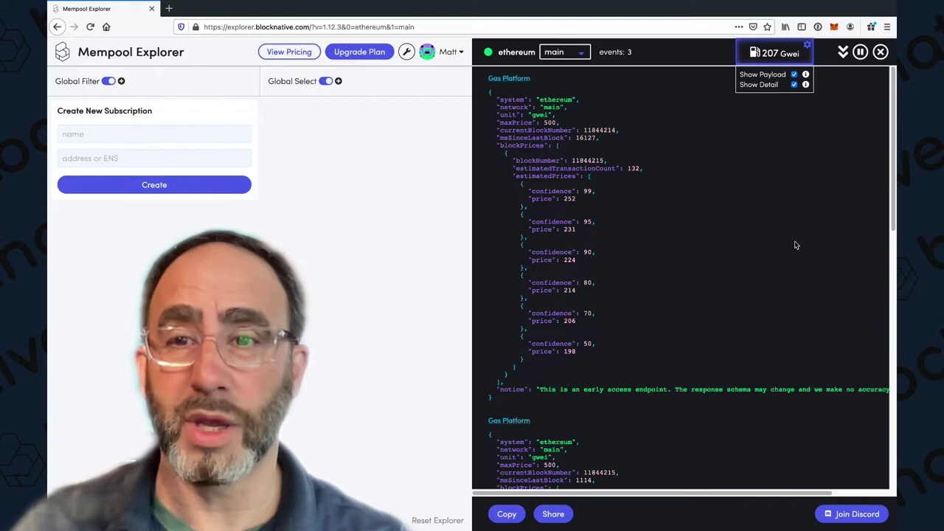
pyautogui.scroll(-3, 795, 245)
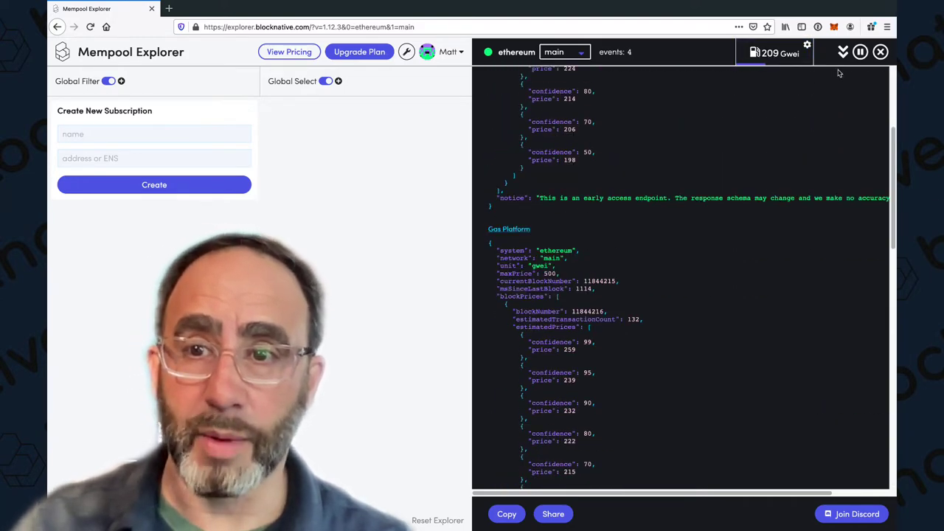
pyautogui.scroll(2, 731, 148)
pyautogui.scroll(2, 731, 147)
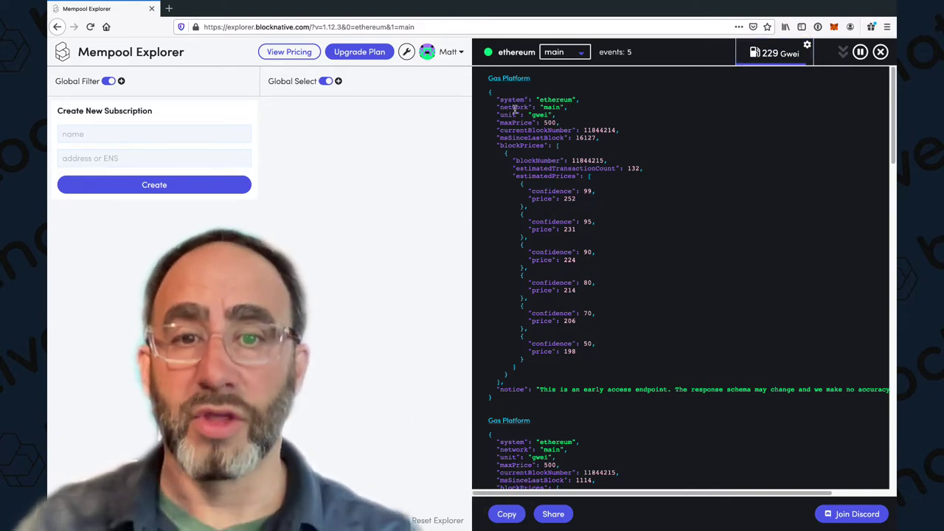
pyautogui.doubleClick(549, 109)
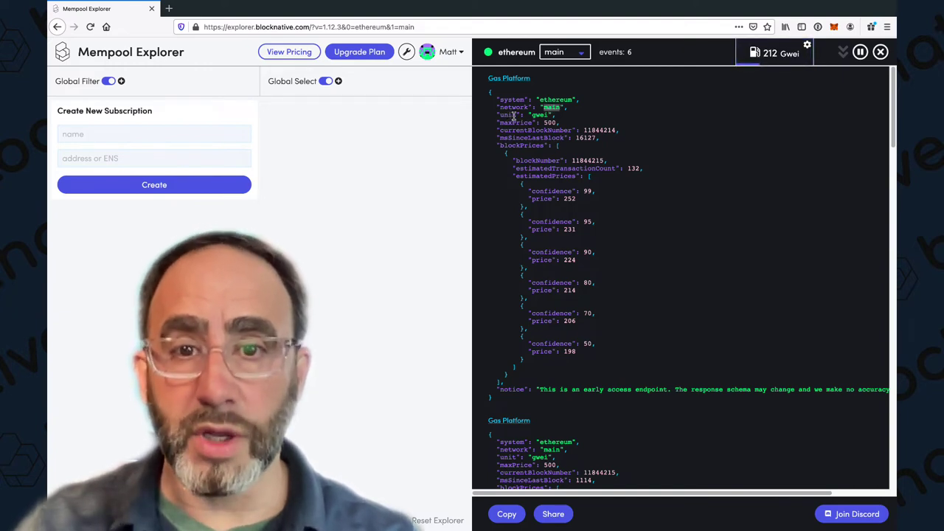
pyautogui.click(540, 118)
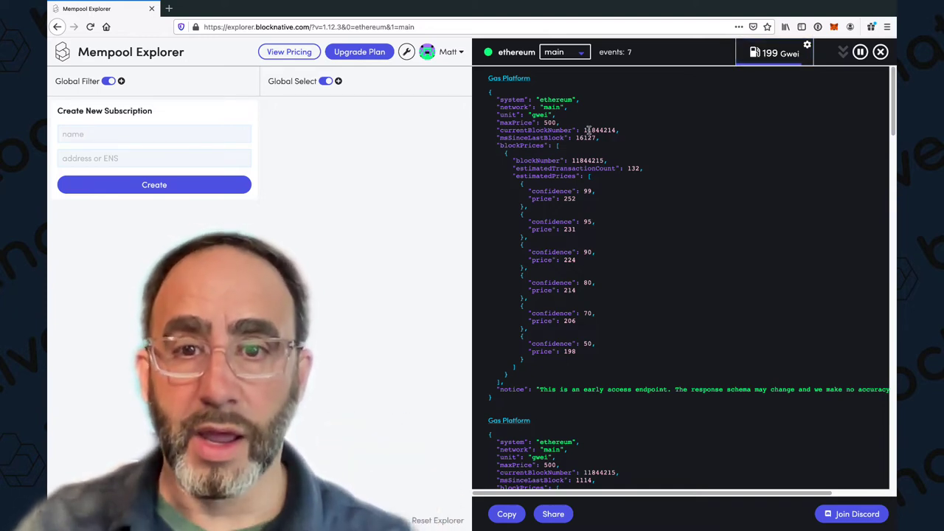
# - Highlight the last digits of currentBlockNumber and blockNumber, then clear the selection
pyautogui.moveTo(596, 130); pyautogui.dragTo(616, 132)
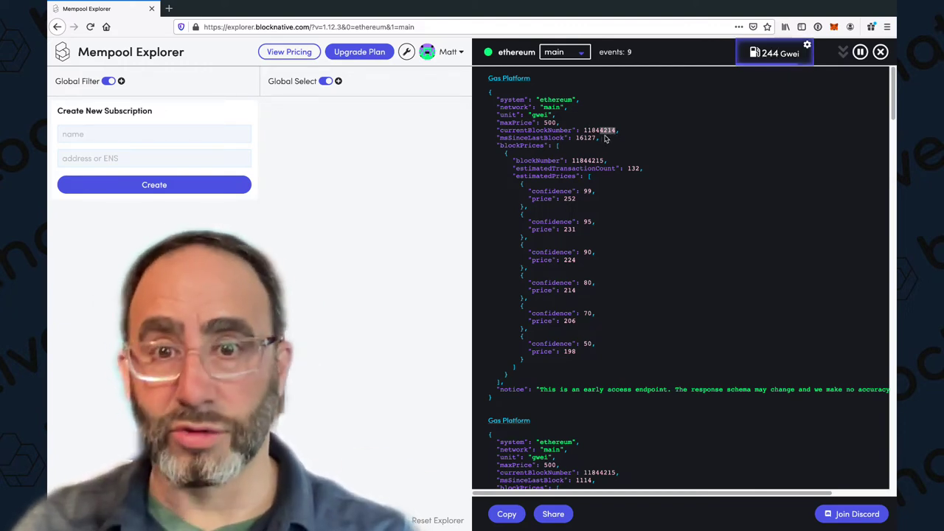
pyautogui.moveTo(591, 160); pyautogui.dragTo(605, 162)
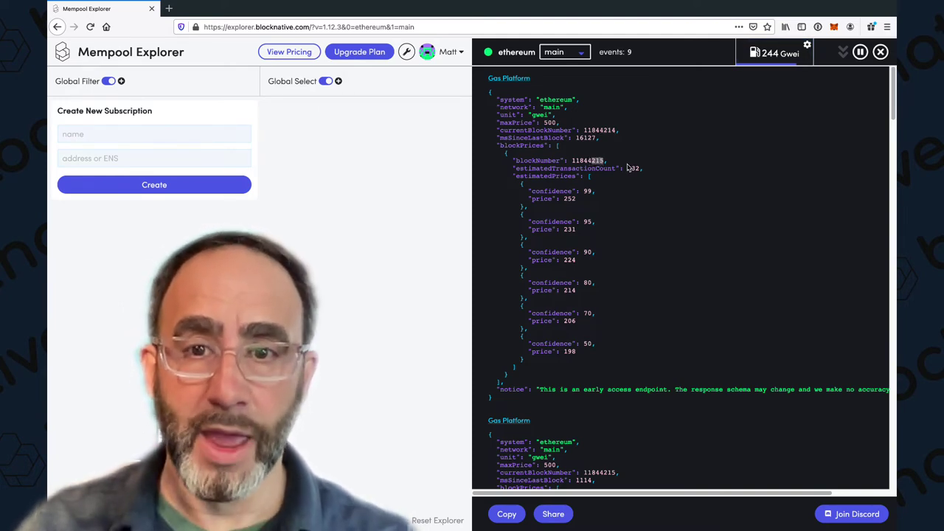
pyautogui.click(604, 130)
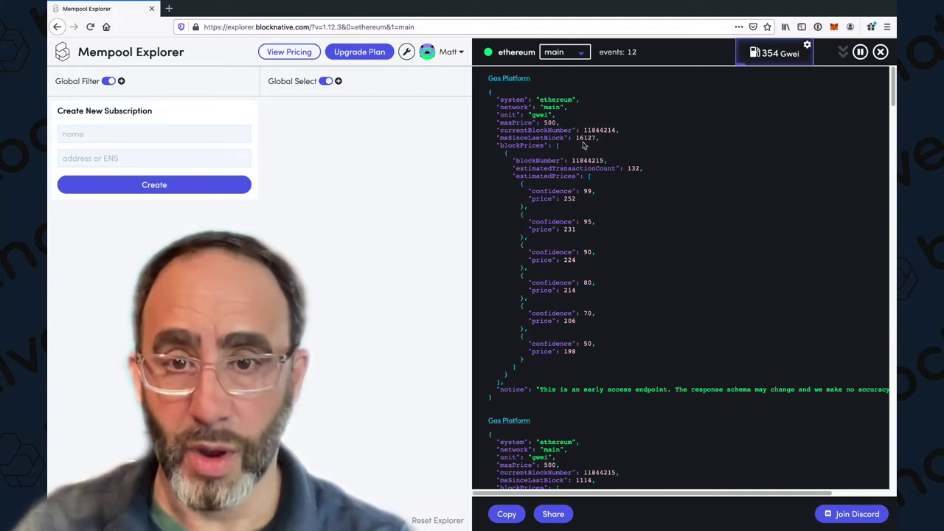
pyautogui.scroll(-2, 592, 264)
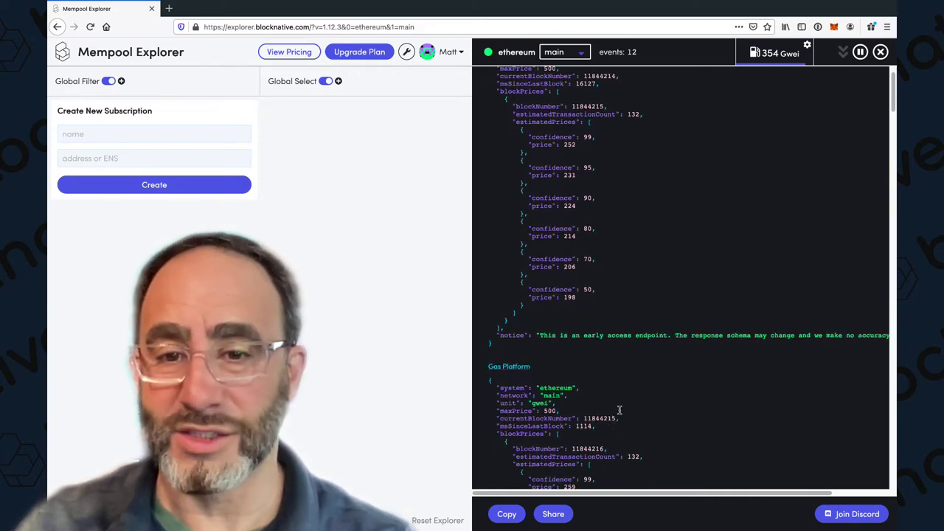
pyautogui.scroll(2, 639, 356)
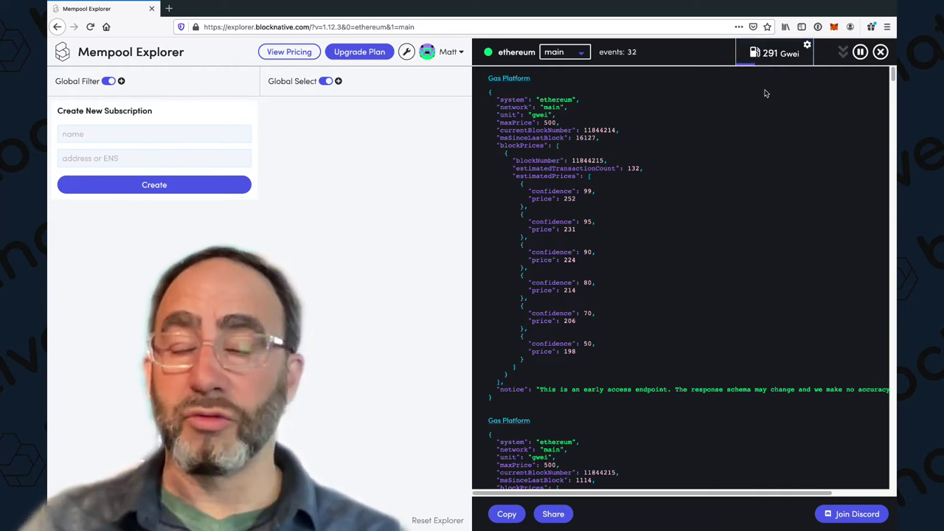
pyautogui.scroll(-5, 611, 231)
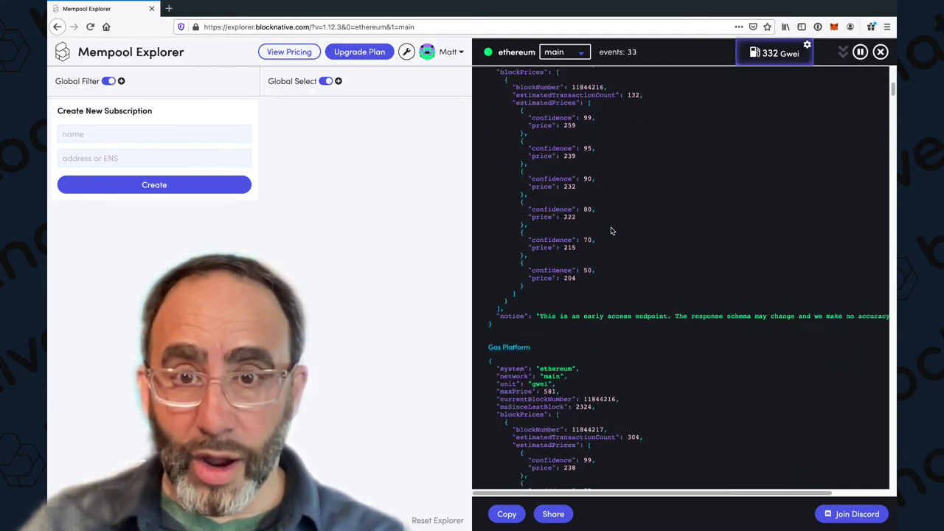
pyautogui.scroll(1, 611, 232)
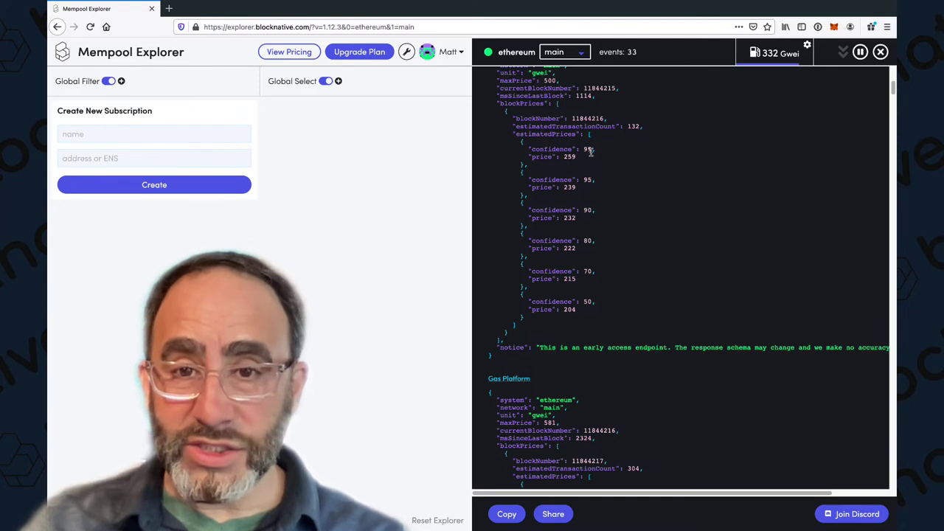
pyautogui.doubleClick(569, 157)
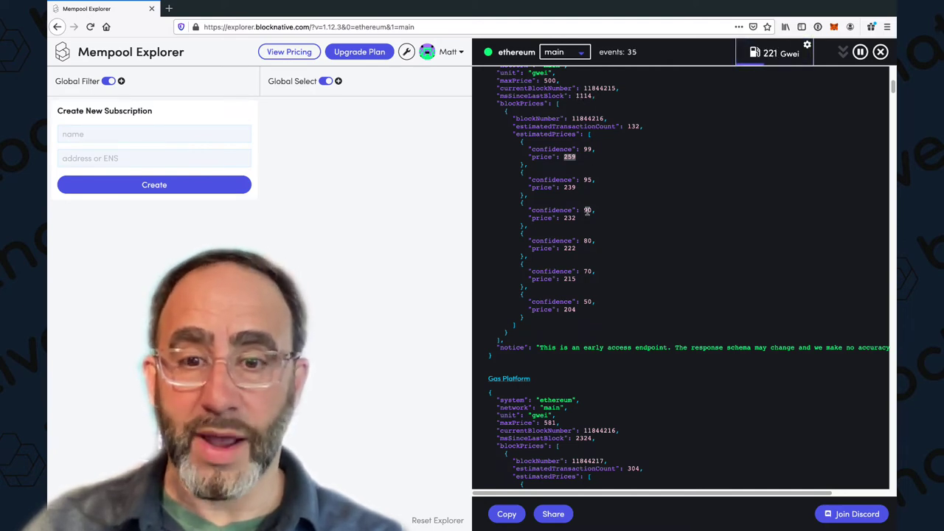
pyautogui.scroll(-2, 591, 225)
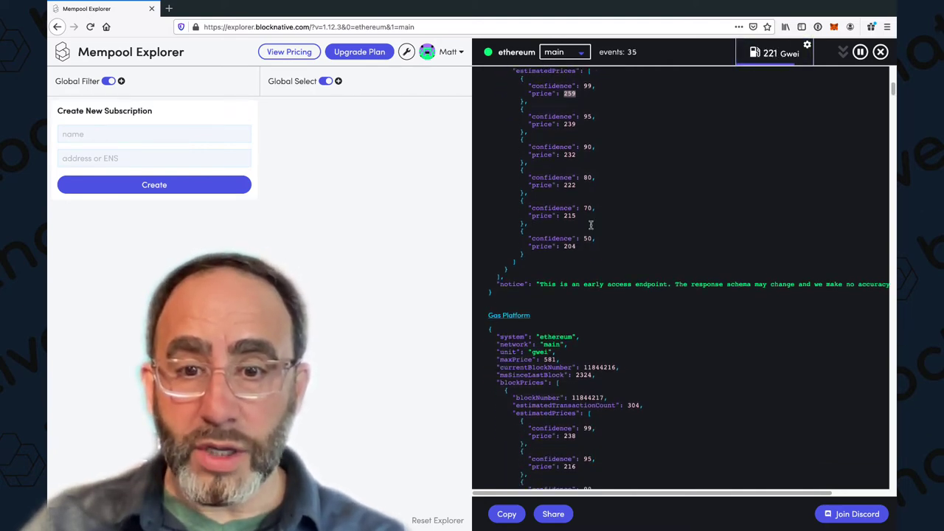
pyautogui.scroll(-5, 591, 225)
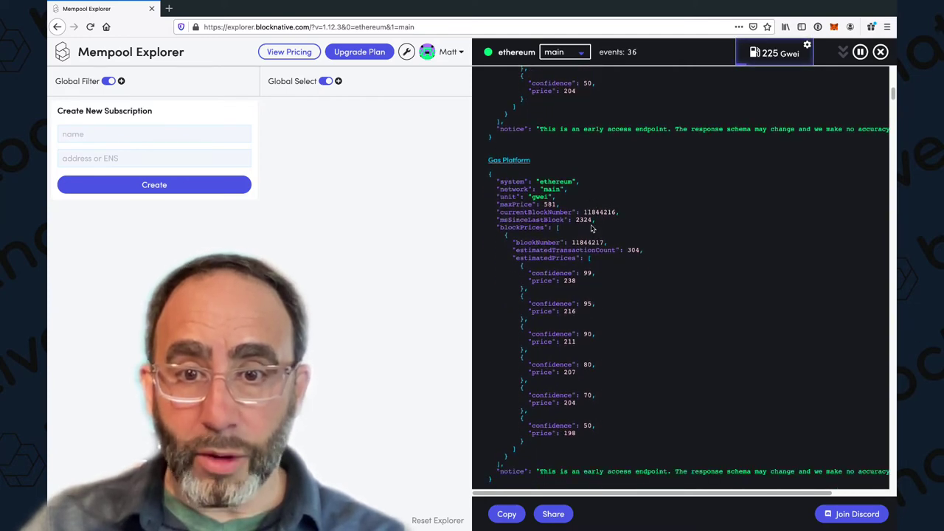
pyautogui.scroll(-9, 591, 229)
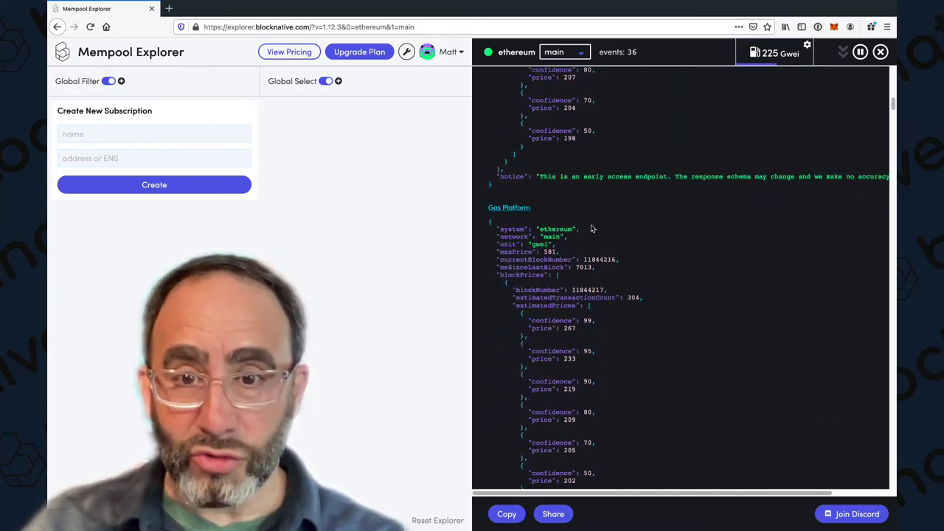
pyautogui.scroll(-2, 591, 229)
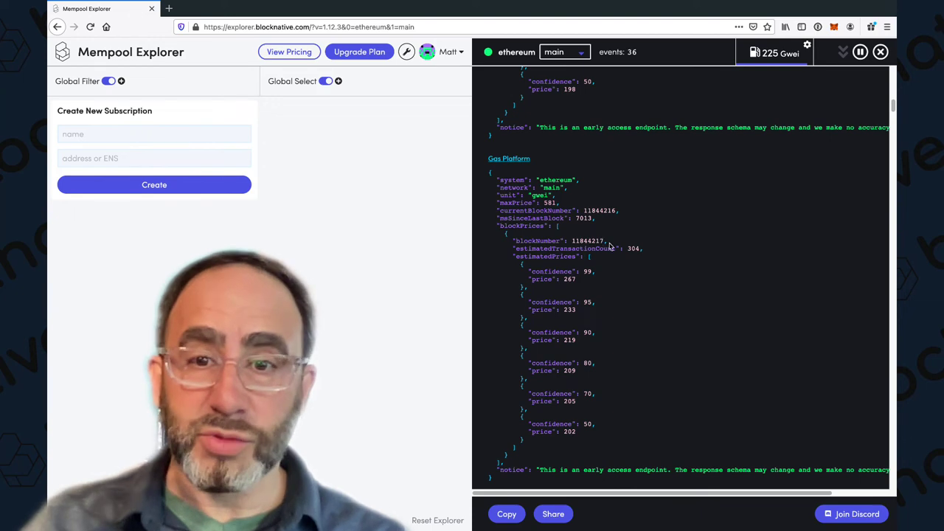
pyautogui.scroll(10, 599, 221)
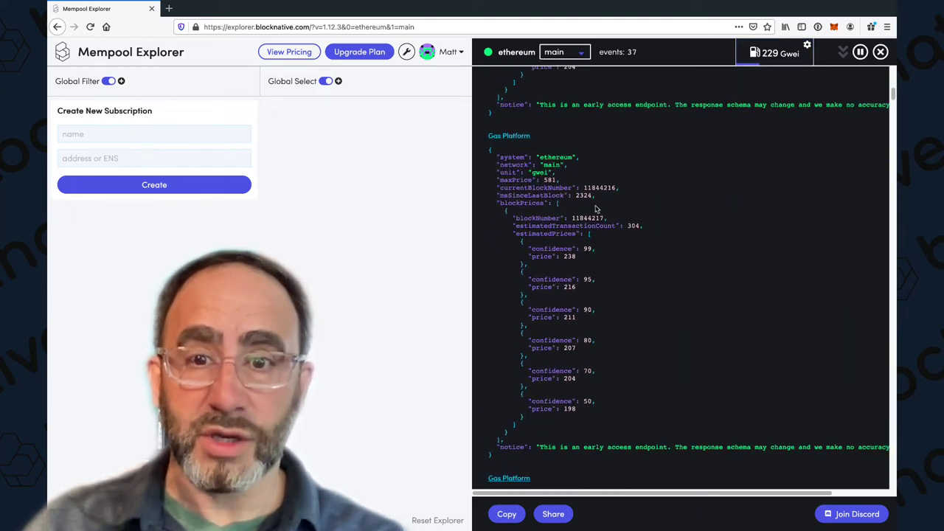
pyautogui.scroll(-1, 596, 210)
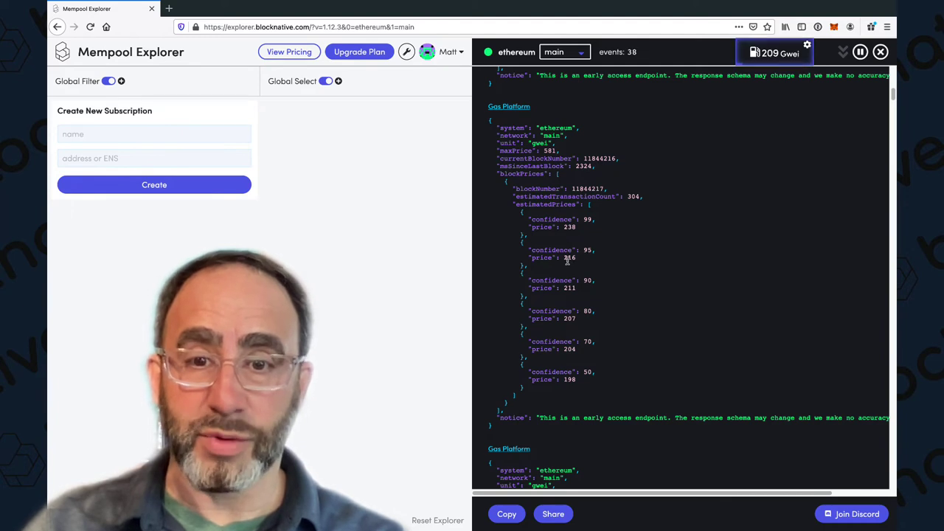
pyautogui.scroll(-8, 575, 273)
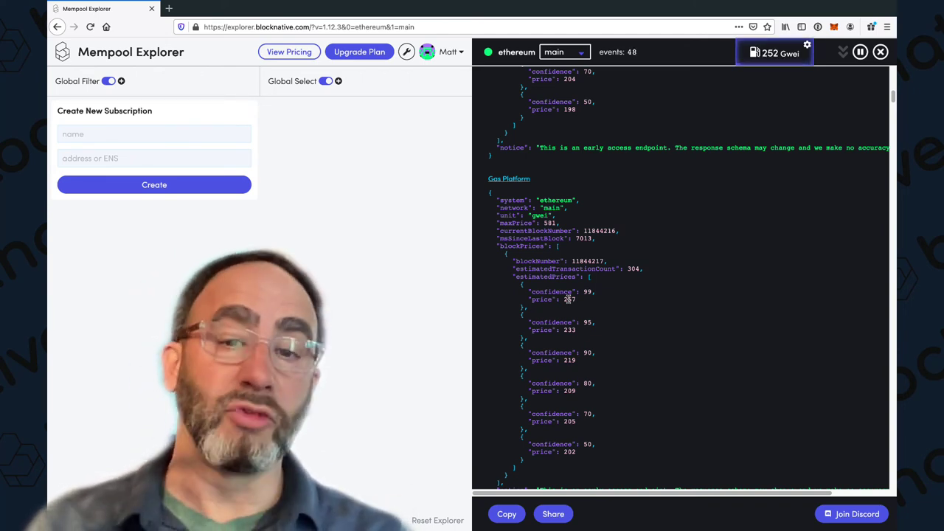
# - Reset Explorer to the welcome screen, toggle the gas payload display, then reset again
pyautogui.click(426, 522)
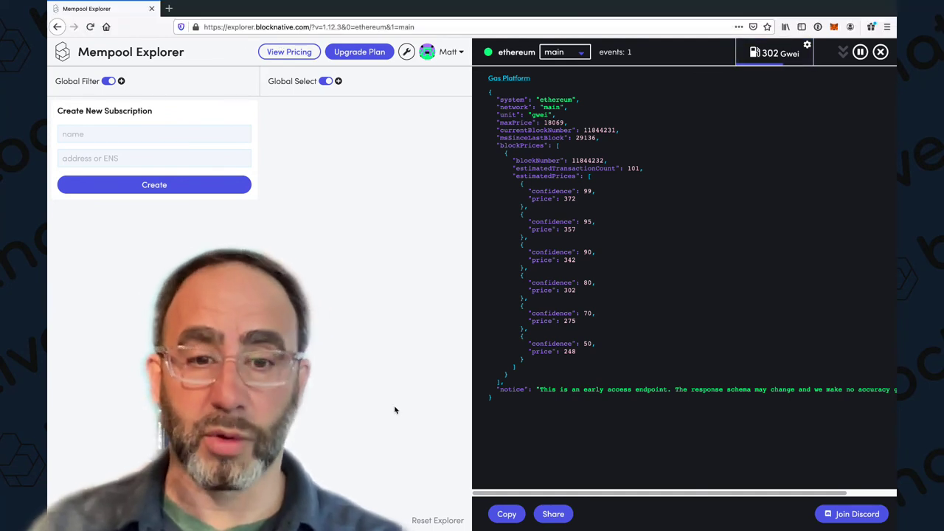
pyautogui.click(438, 521)
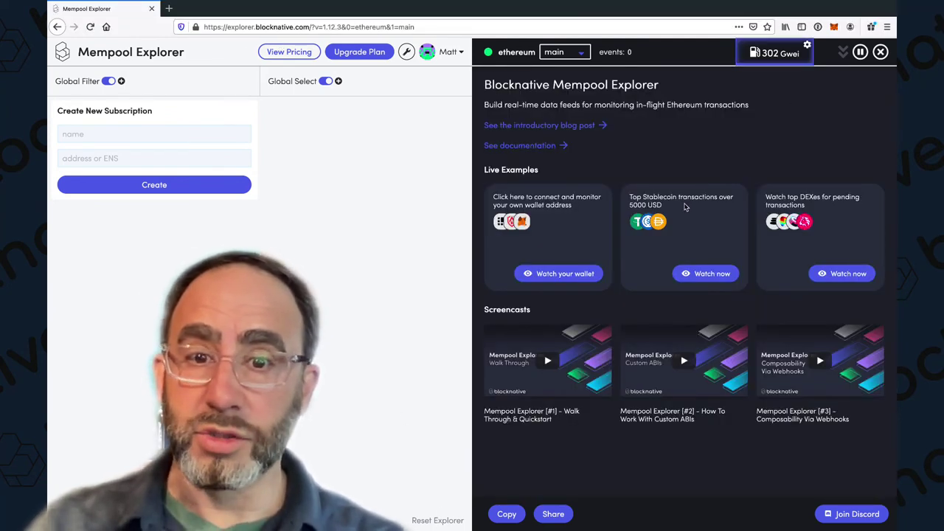
pyautogui.click(808, 55)
pyautogui.click(807, 45)
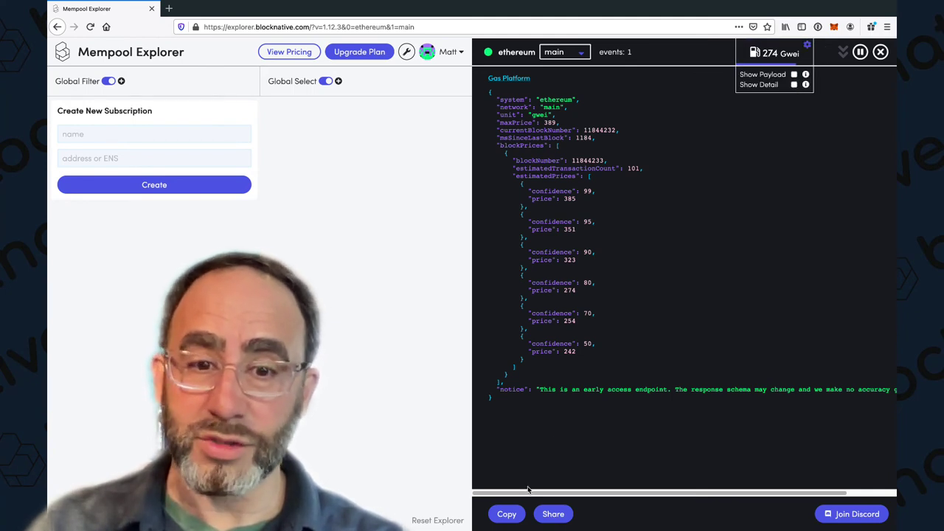
pyautogui.click(447, 520)
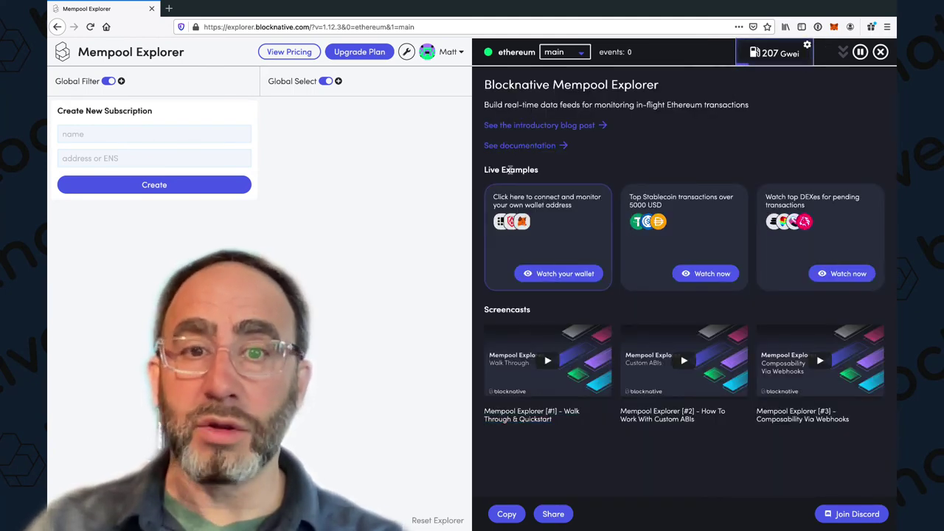
# - Open the Gas Platform [BETA] documentation in a new tab, skim it, and return to Mempool Explorer
pyautogui.click(505, 147)
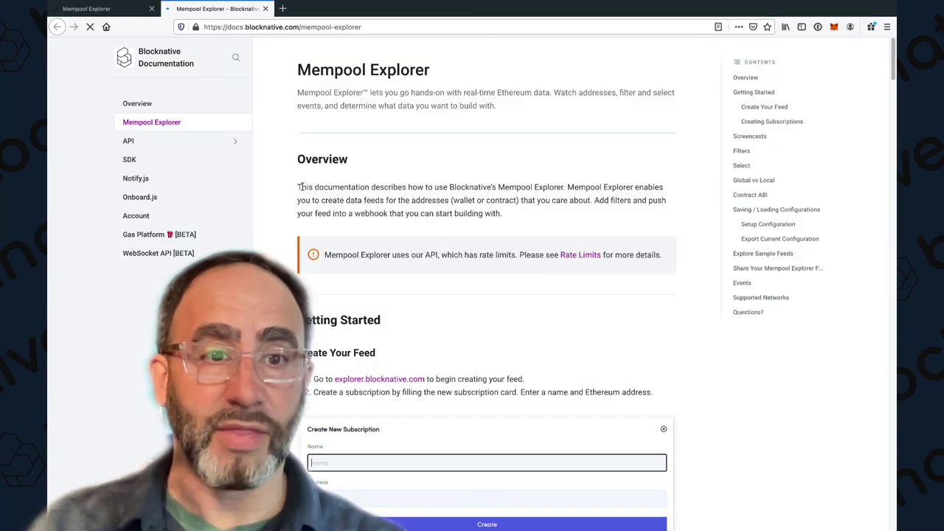
pyautogui.click(151, 241)
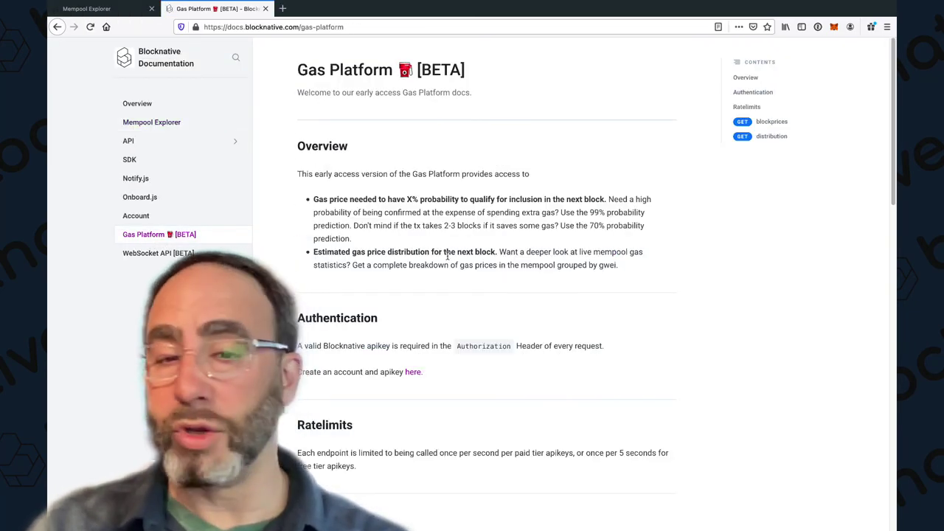
pyautogui.scroll(-12, 447, 256)
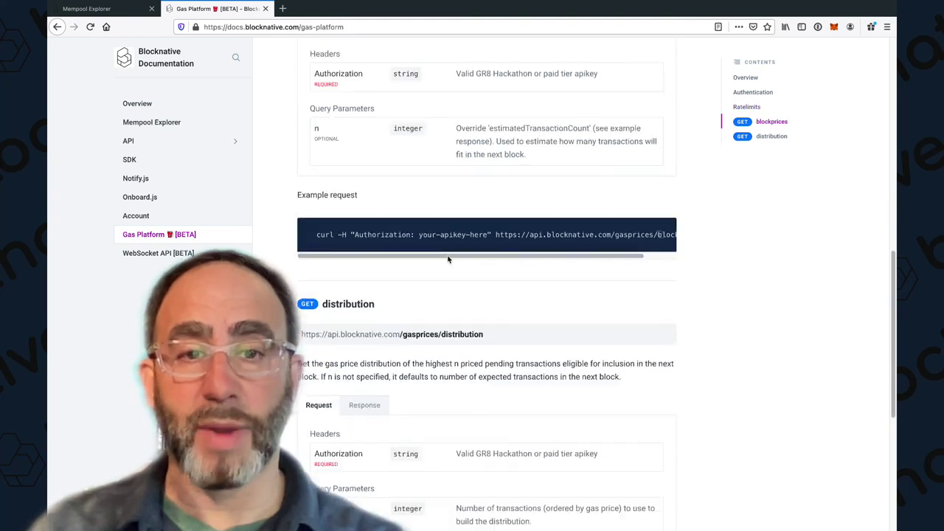
pyautogui.scroll(15, 447, 258)
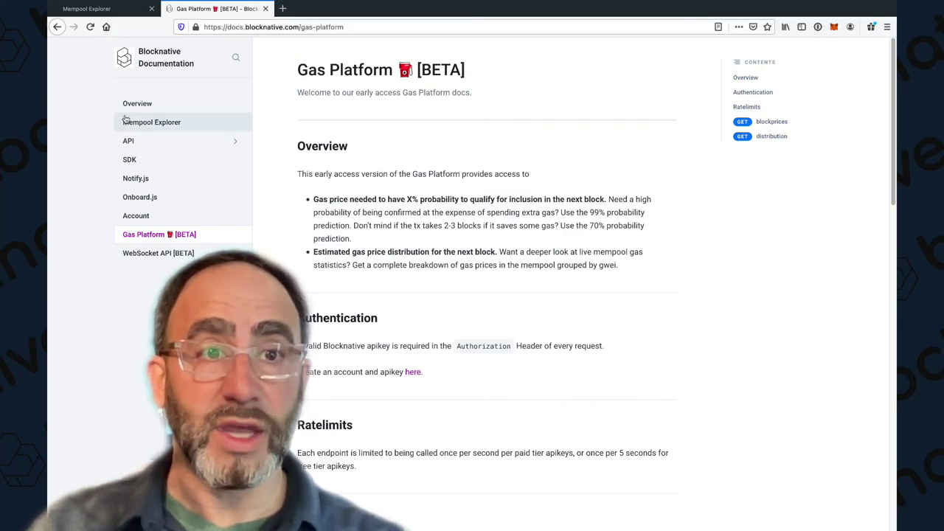
pyautogui.click(104, 9)
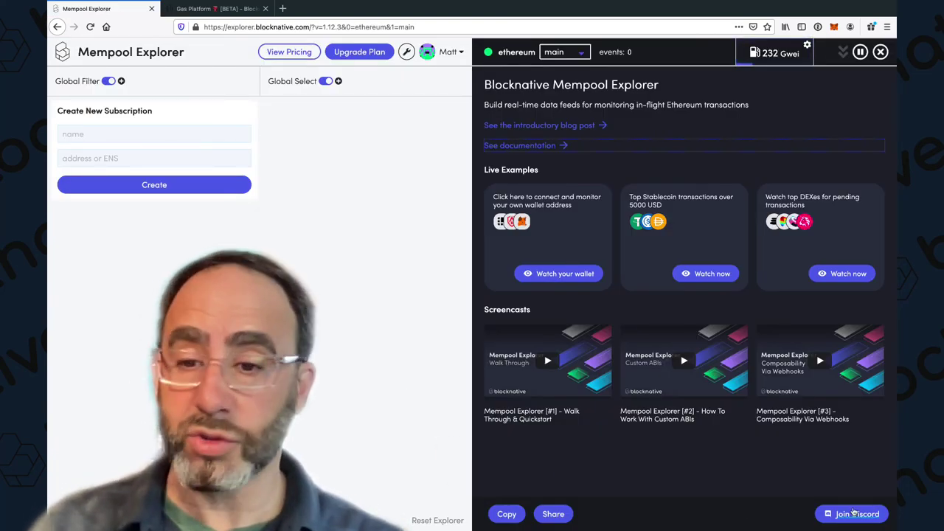
pyautogui.click(854, 514)
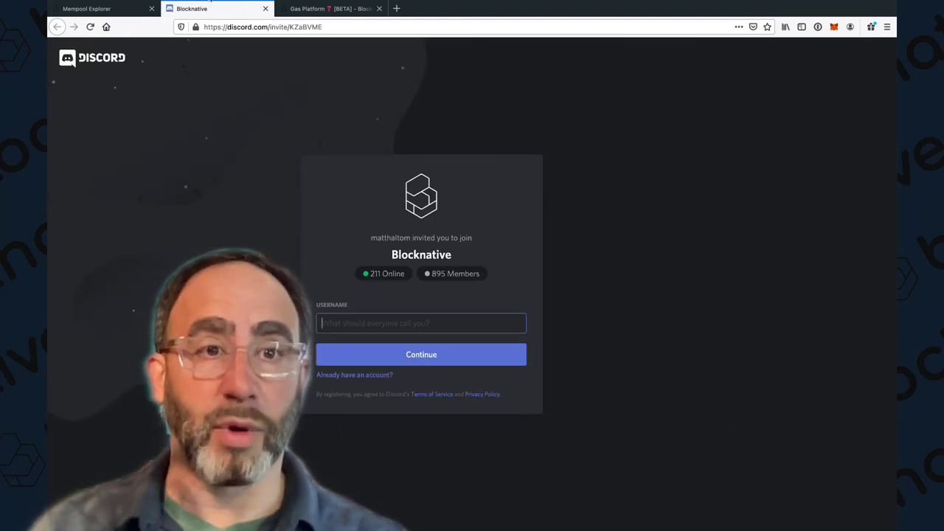
pyautogui.click(266, 8)
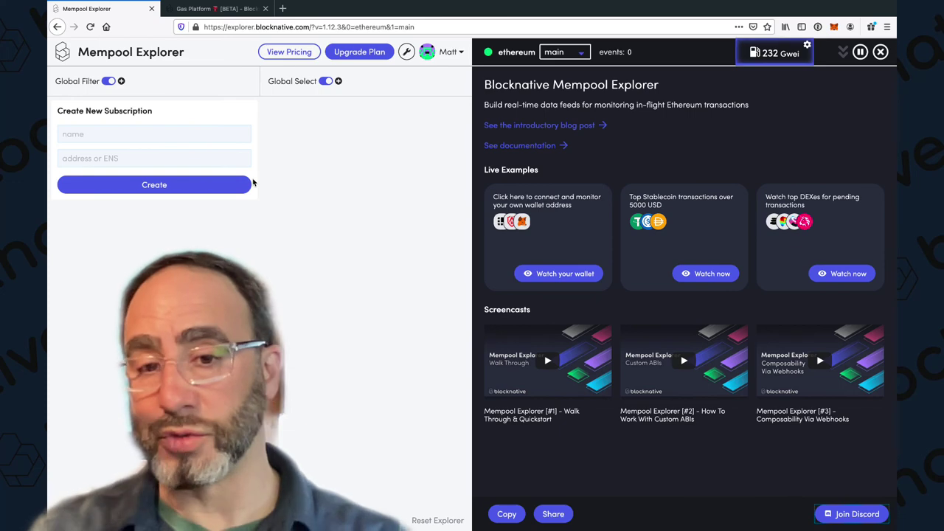